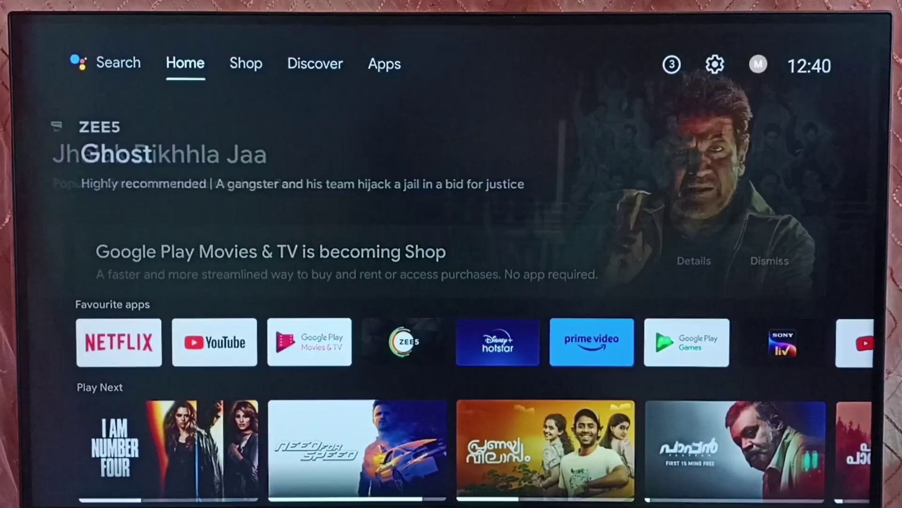
Move from Home to the Apps tab listing Netflix, Hotstar, ZEE5 and Prime Video
key("Right")
key("Right")
key("Right")
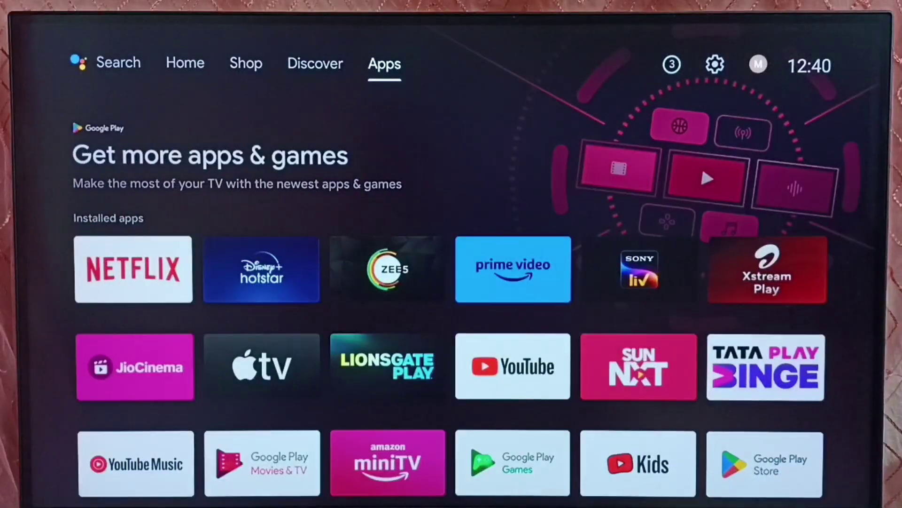
key("Right")
key("Right")
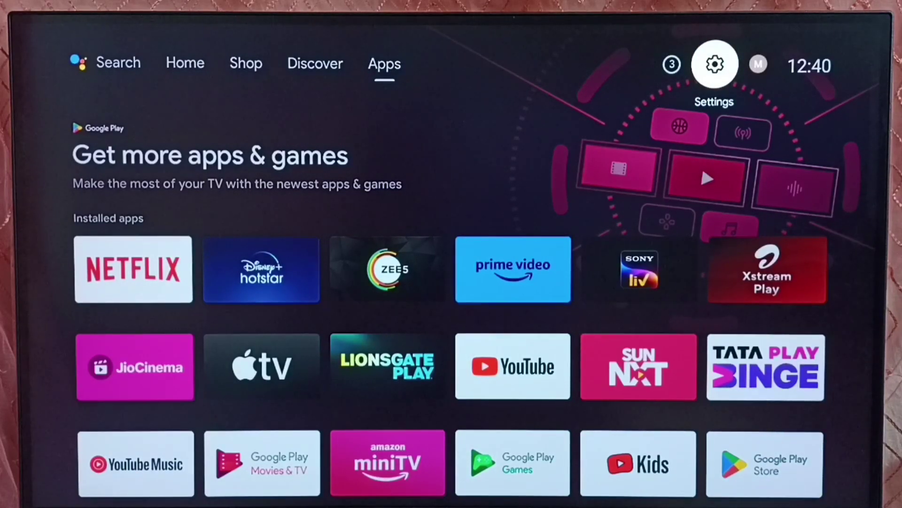
Go to Settings > Device Preferences > About (model DVM4KA01, firmware 10.1.6) and highlight Status
key("Return")
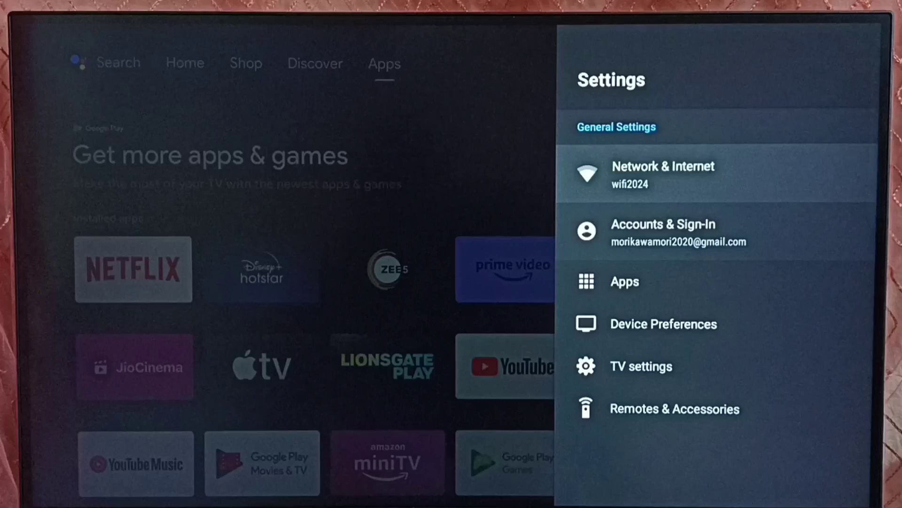
key("Down")
key("Down")
key("Down")
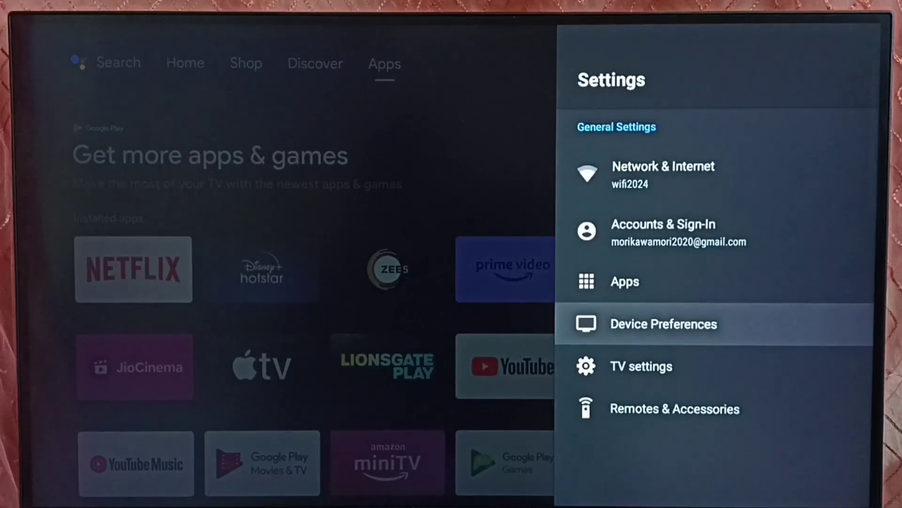
key("Return")
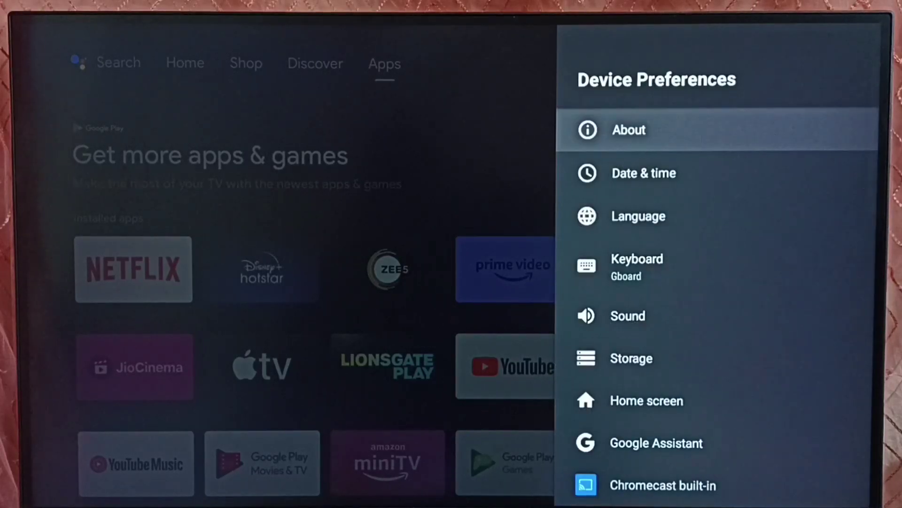
key("Return")
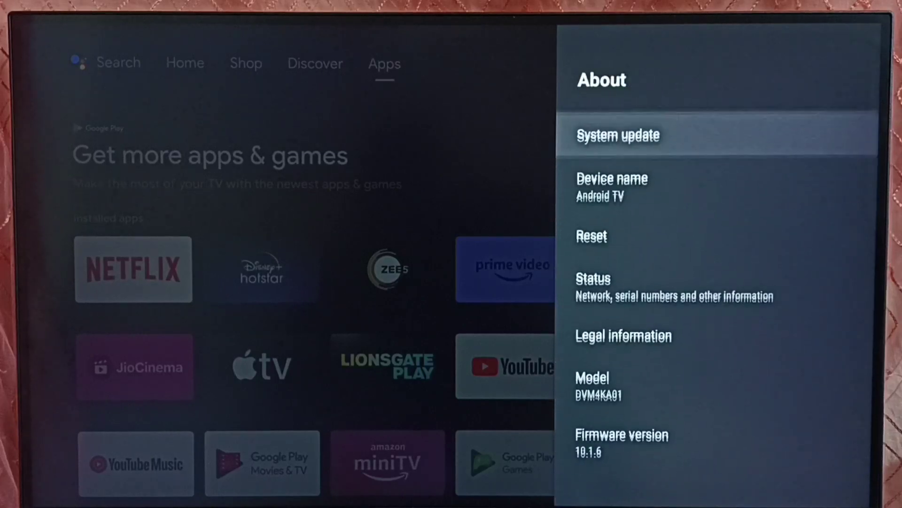
key("Down")
key("Down")
key("Down")
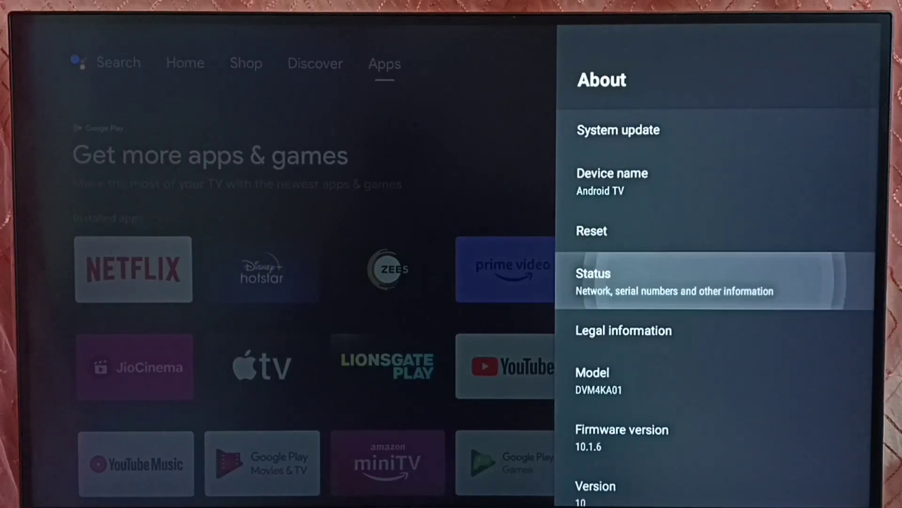
key("Return")
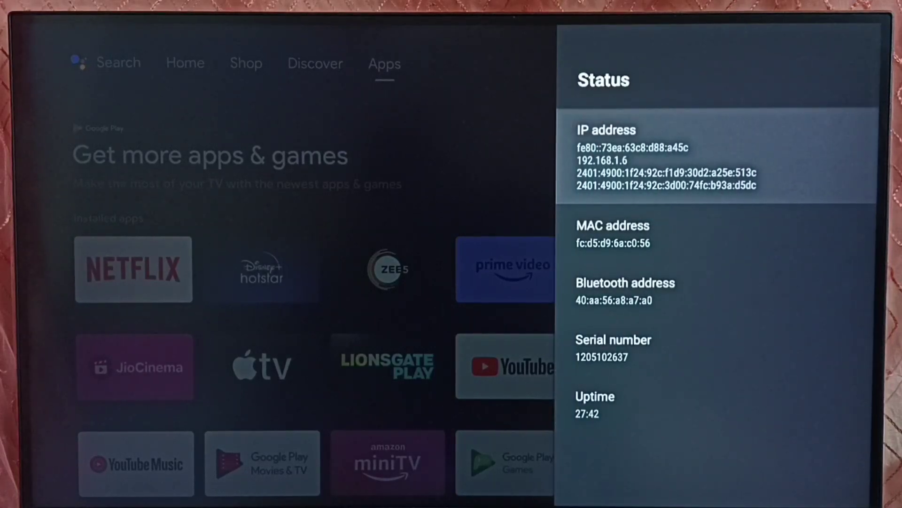
key("Down")
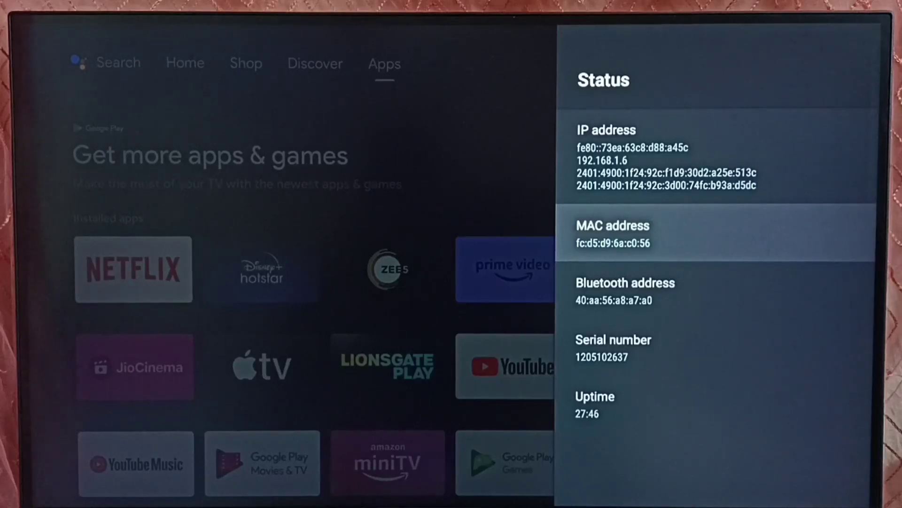
key("Escape")
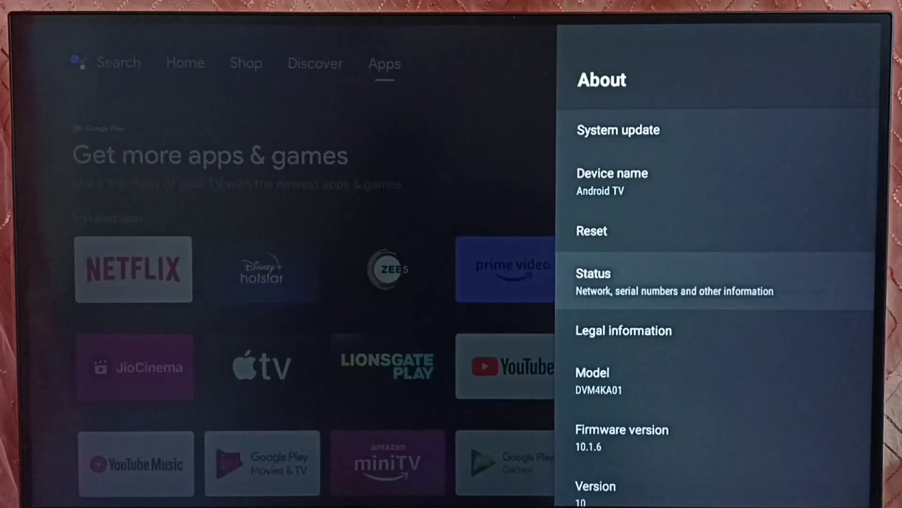
Back out of the About pages and close Settings to the home screen
key("Escape")
key("Escape")
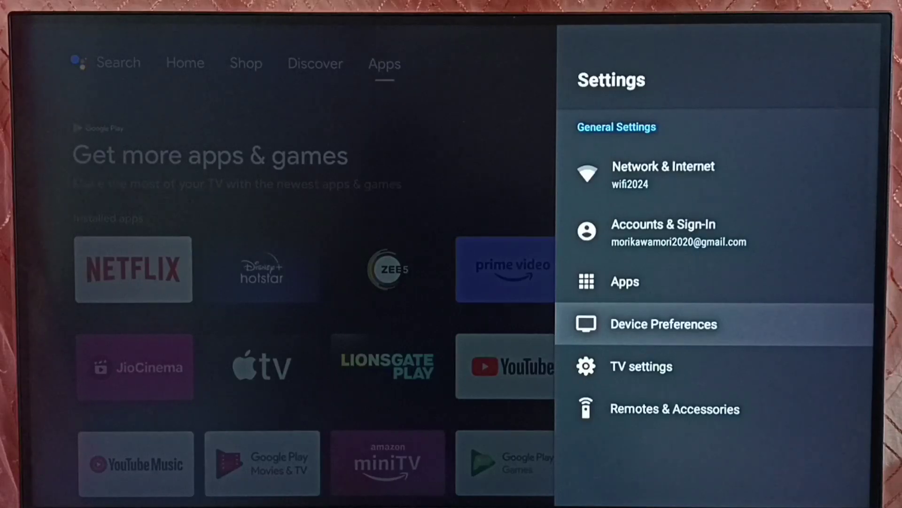
key("Escape")
key("Left")
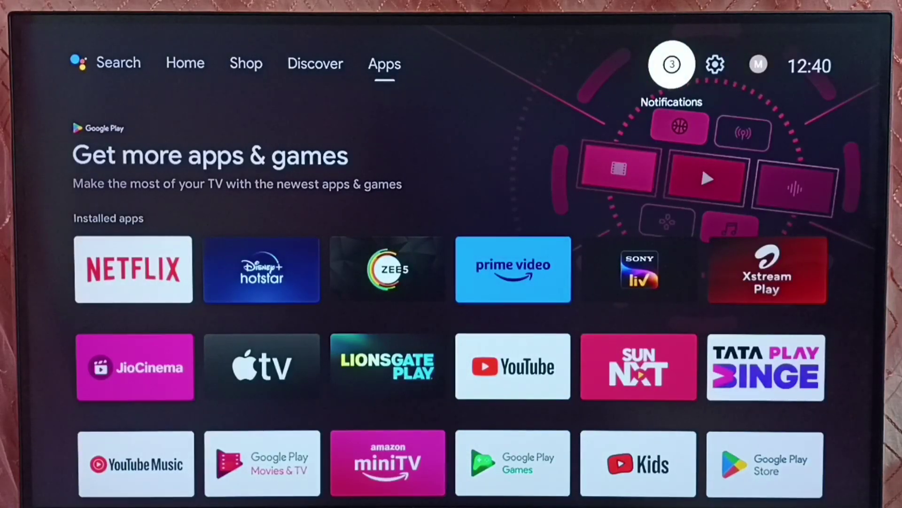
Reopen Settings and enter Network & Internet, showing Wi‑Fi connected to wifi2024
key("Right")
key("Return")
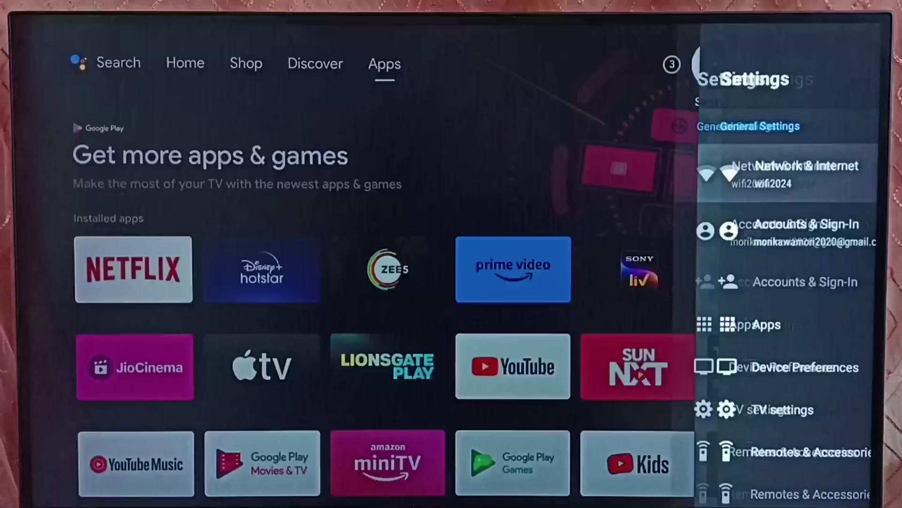
key("Down")
key("Up")
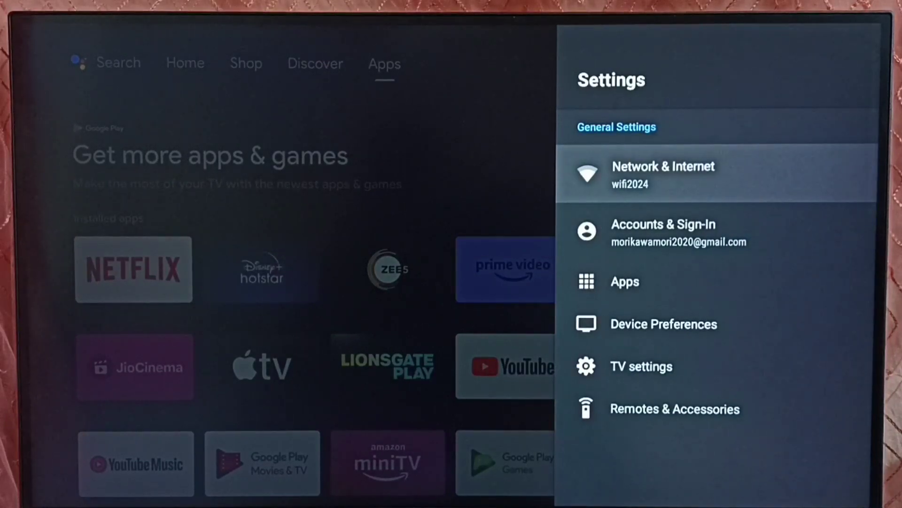
key("Return")
Open the connected wifi2024 network's details and move down to its IP and MAC address rows
key("Down")
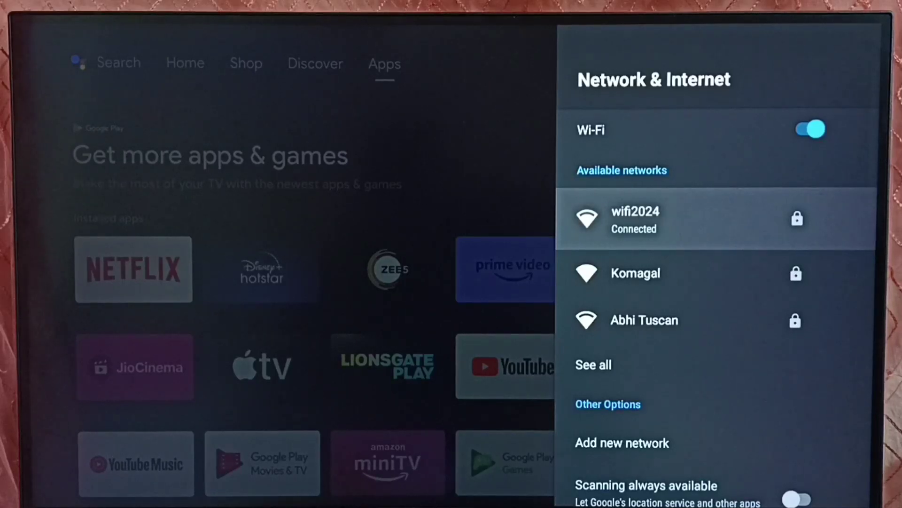
key("Return")
key("Down")
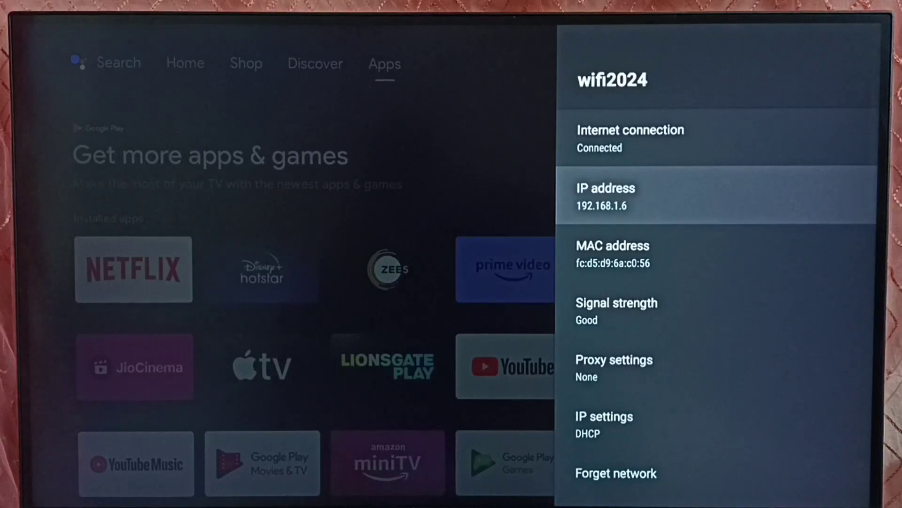
key("Down")
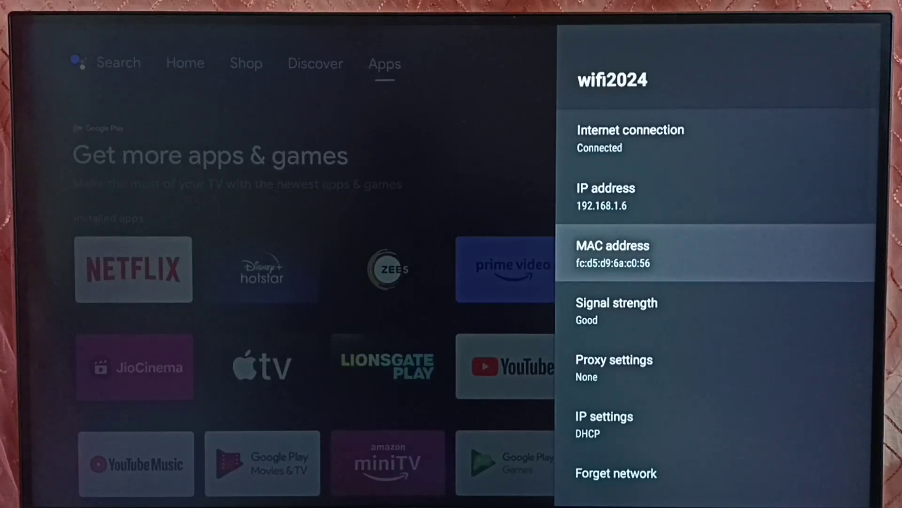